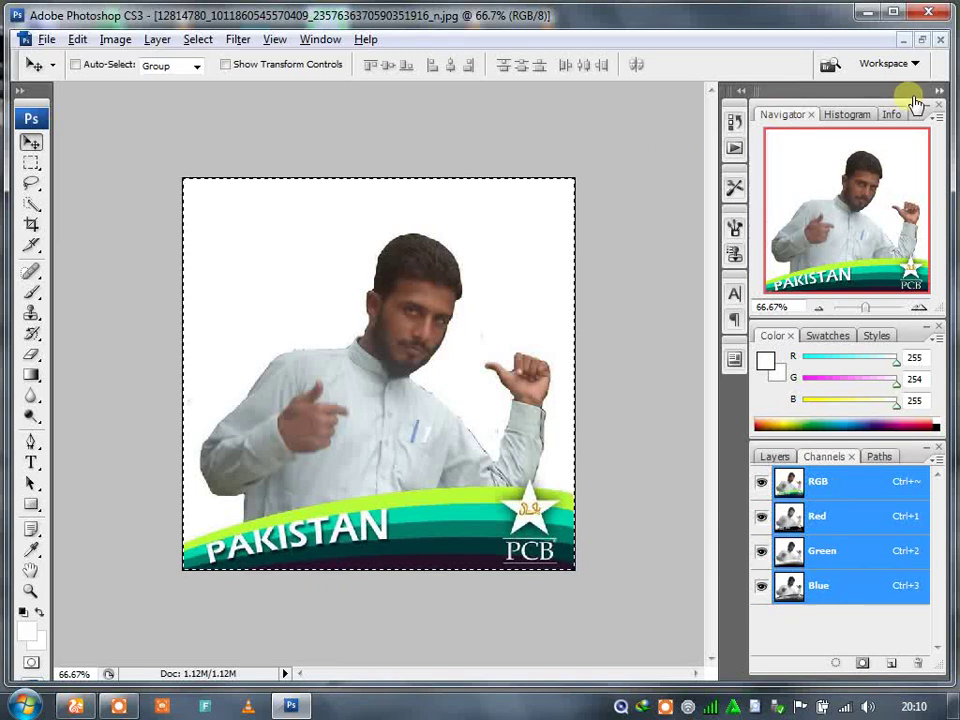
Marquee-select the entire 18.gif Google doodle and copy it
{"action": "left_click", "coordinate": [921, 39]}
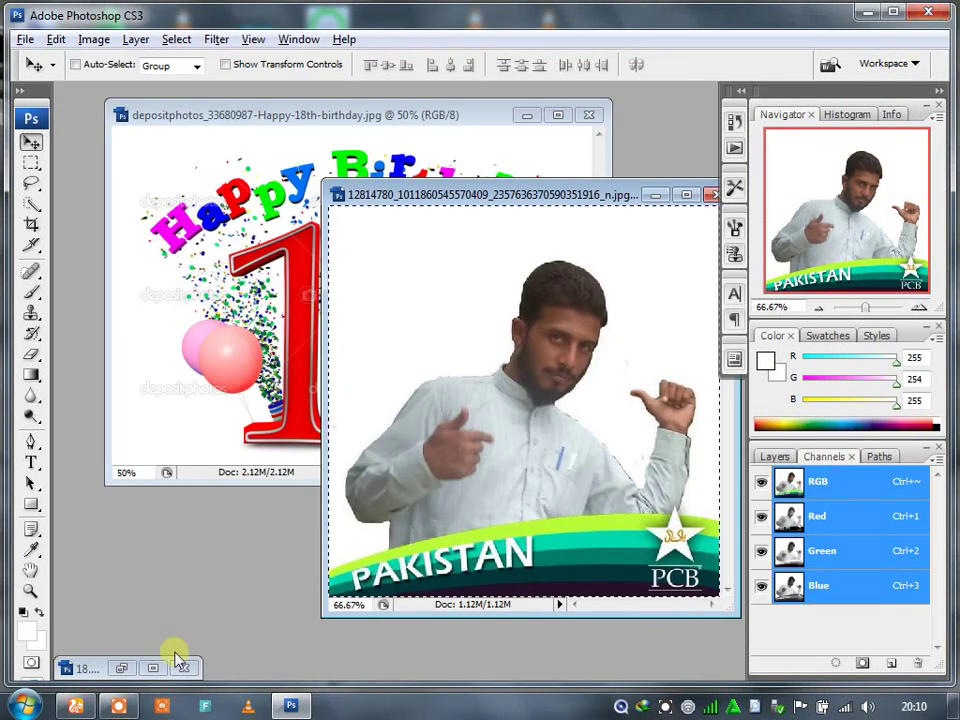
{"action": "left_click", "coordinate": [155, 668]}
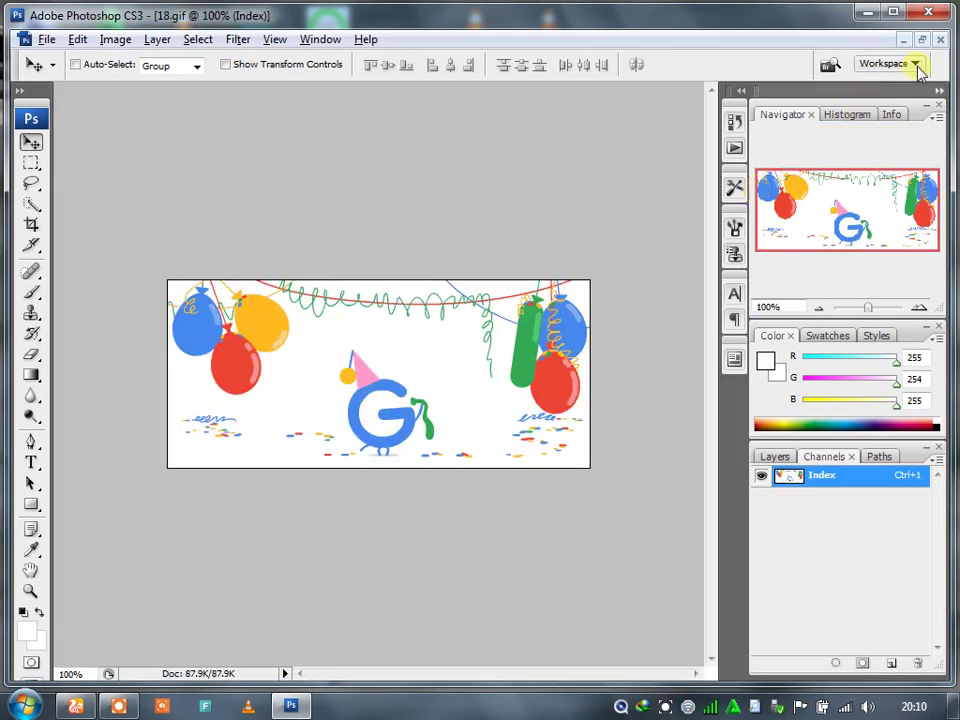
{"action": "left_click", "coordinate": [921, 39]}
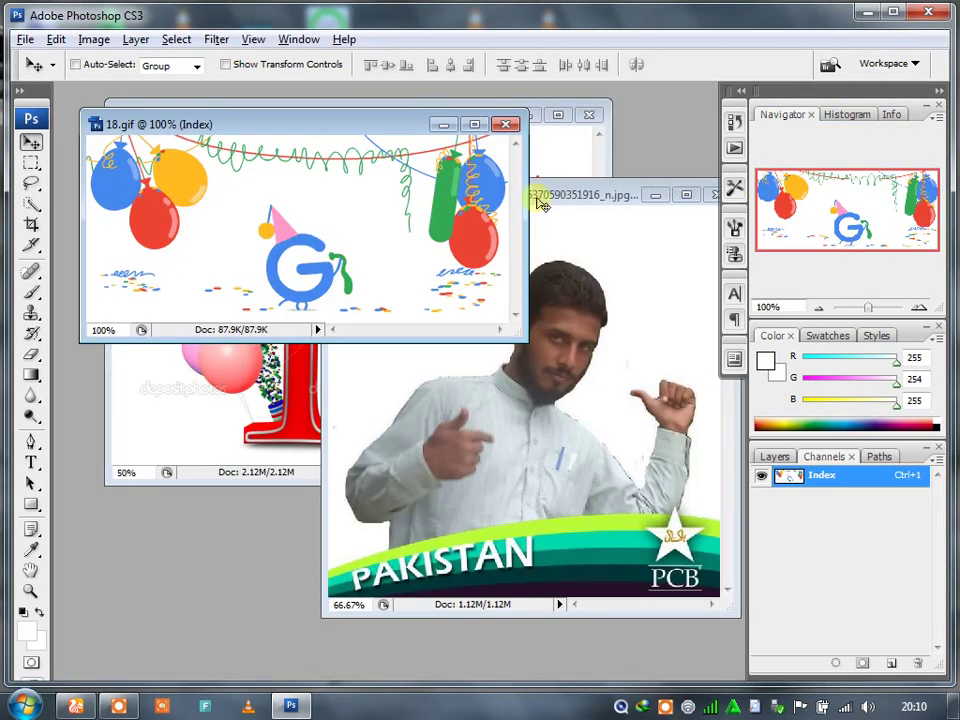
{"action": "left_click", "coordinate": [474, 124]}
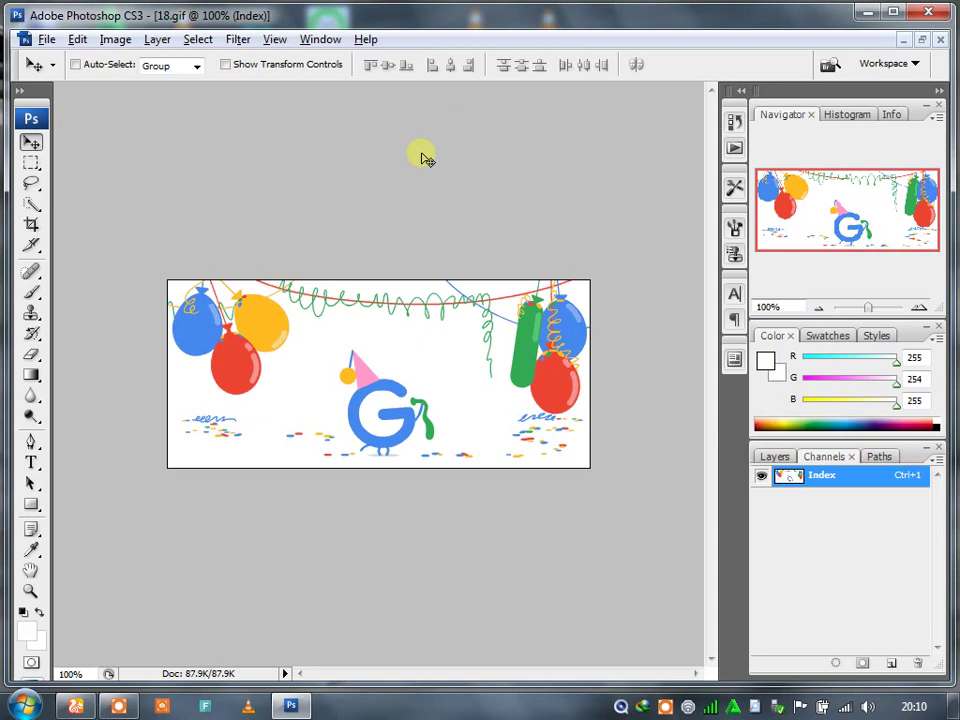
{"action": "left_click", "coordinate": [31, 162]}
{"action": "left_click_drag", "start_coordinate": [109, 232], "coordinate": [598, 536]}
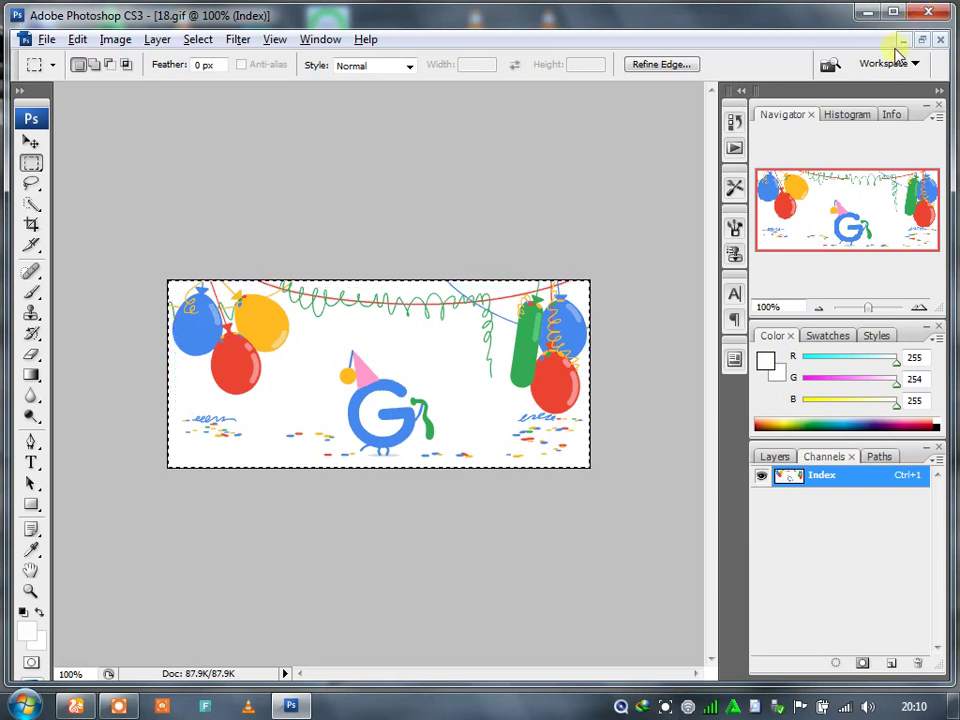
{"action": "key", "text": "ctrl+Tab"}
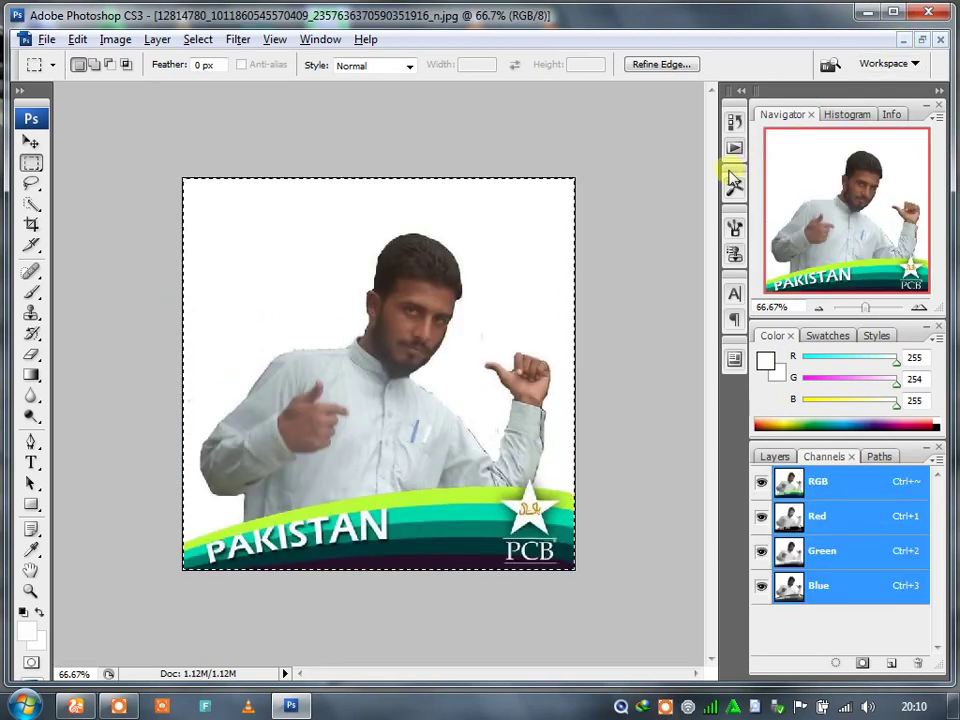
Paste the doodle into the Happy Birthday card and stretch it to the canvas edges
{"action": "left_click", "coordinate": [923, 42]}
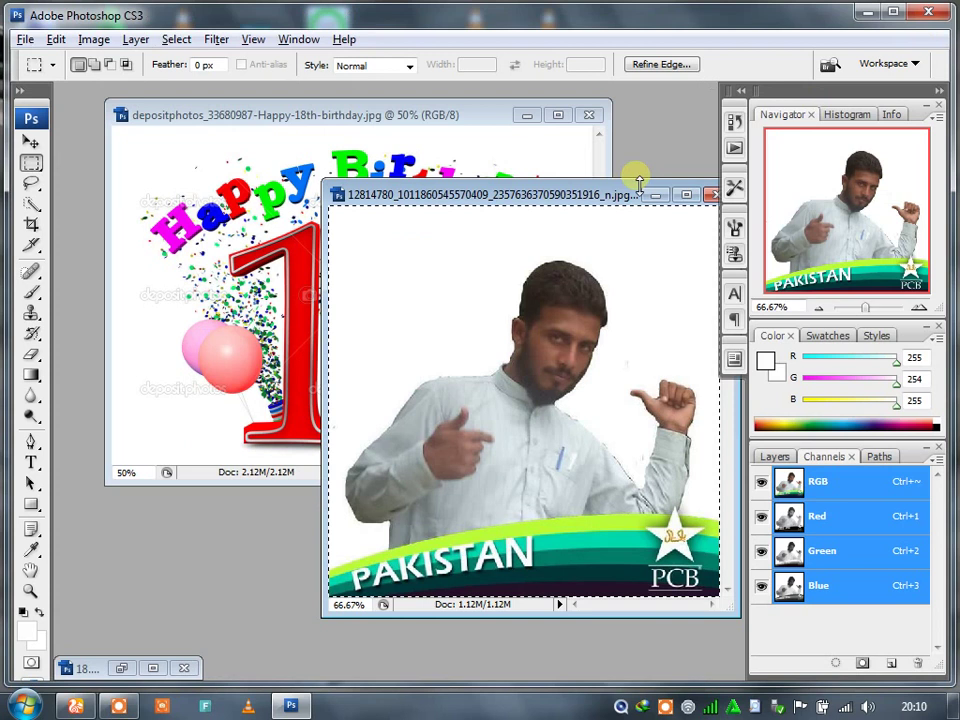
{"action": "left_click", "coordinate": [563, 116]}
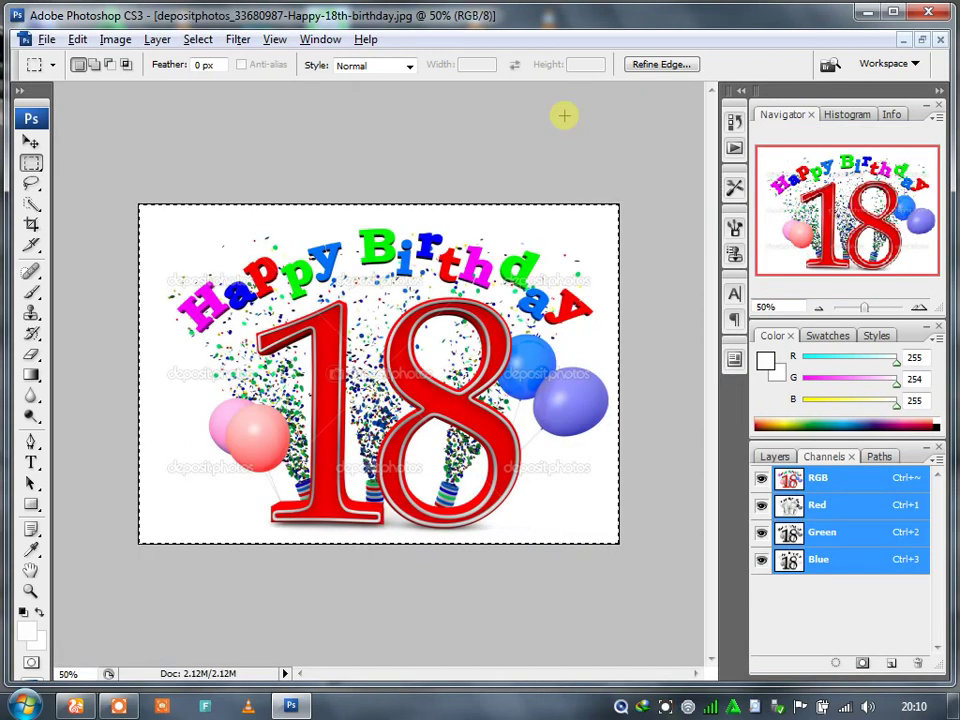
{"action": "key", "text": "ctrl+v"}
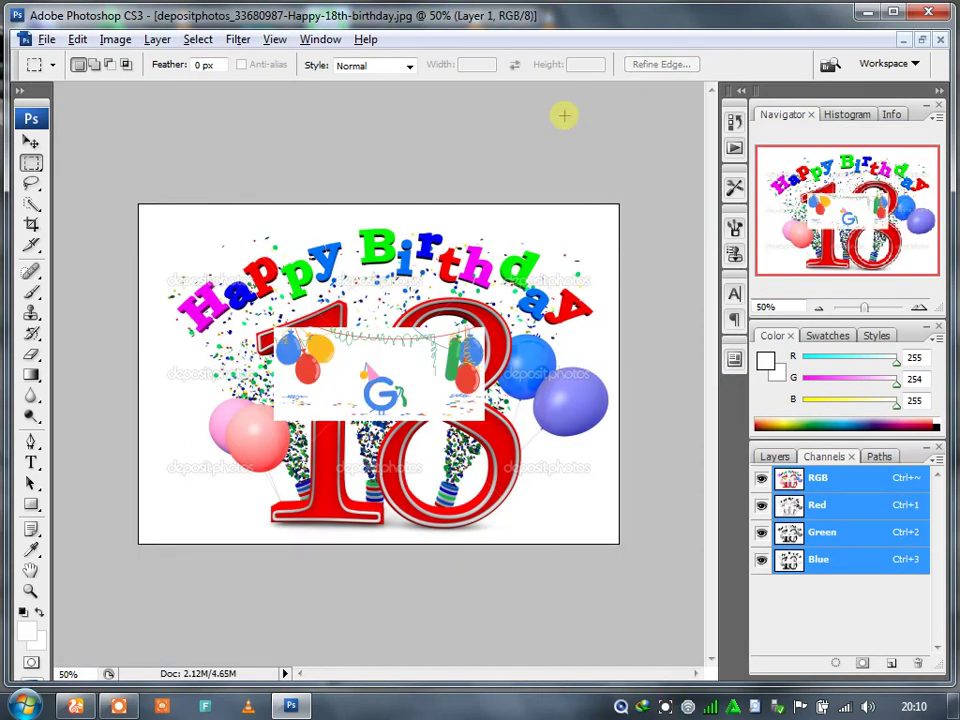
{"action": "key", "text": "ctrl+t"}
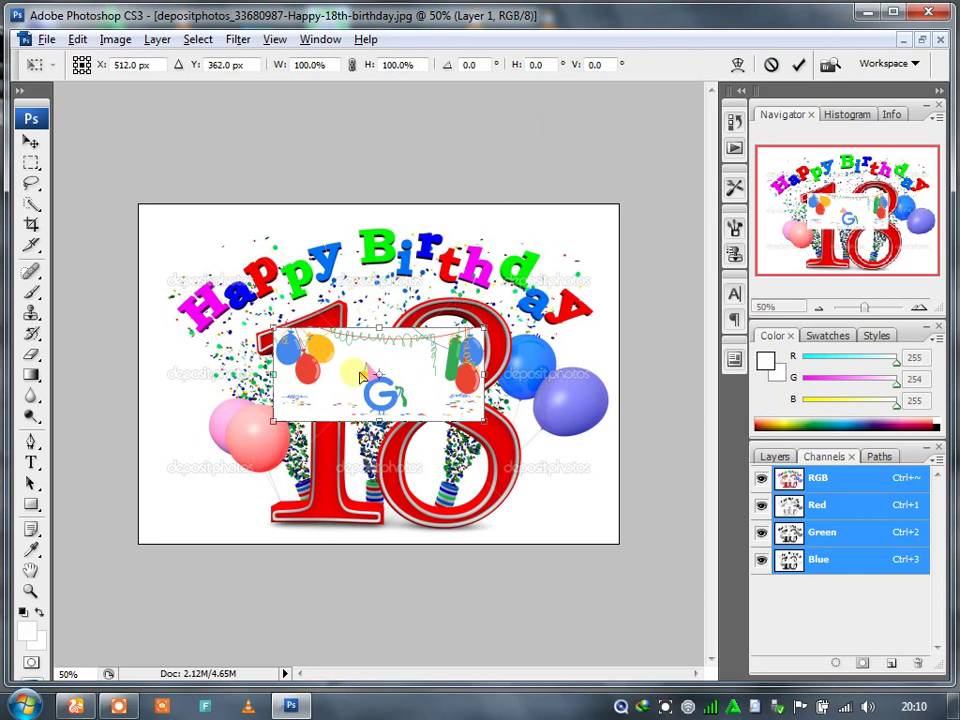
{"action": "mouse_move", "coordinate": [277, 432]}
{"action": "left_mouse_down"}
{"action": "mouse_move", "coordinate": [170, 550]}
{"action": "mouse_move", "coordinate": [138, 545]}
{"action": "left_mouse_up"}
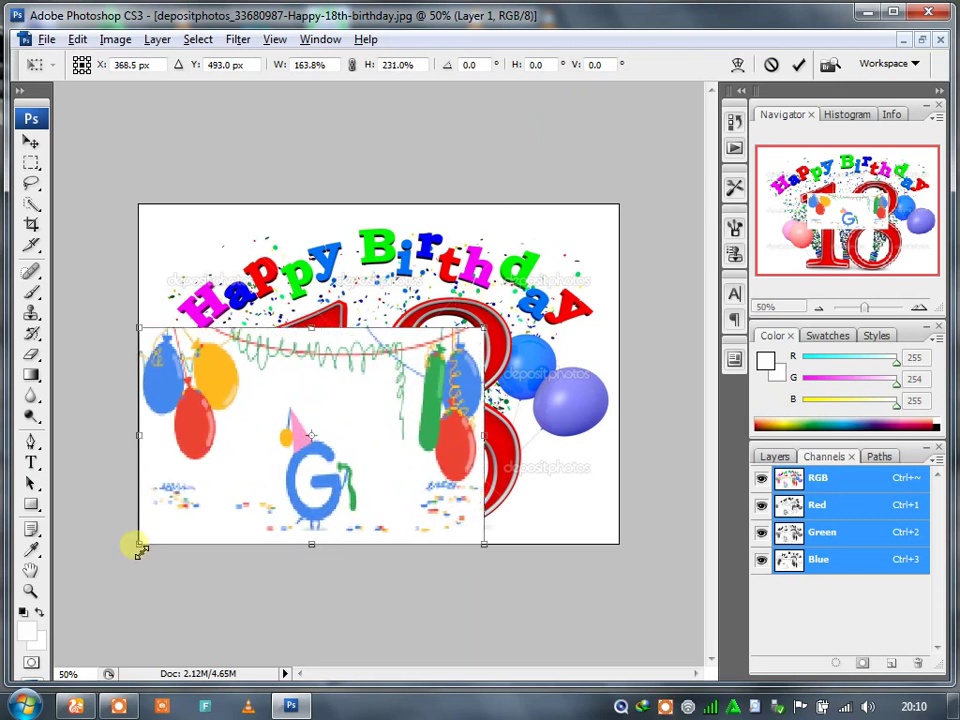
{"action": "mouse_move", "coordinate": [491, 334]}
{"action": "left_mouse_down"}
{"action": "mouse_move", "coordinate": [533, 315]}
{"action": "mouse_move", "coordinate": [564, 253]}
{"action": "mouse_move", "coordinate": [620, 228]}
{"action": "mouse_move", "coordinate": [618, 206]}
{"action": "left_mouse_up"}
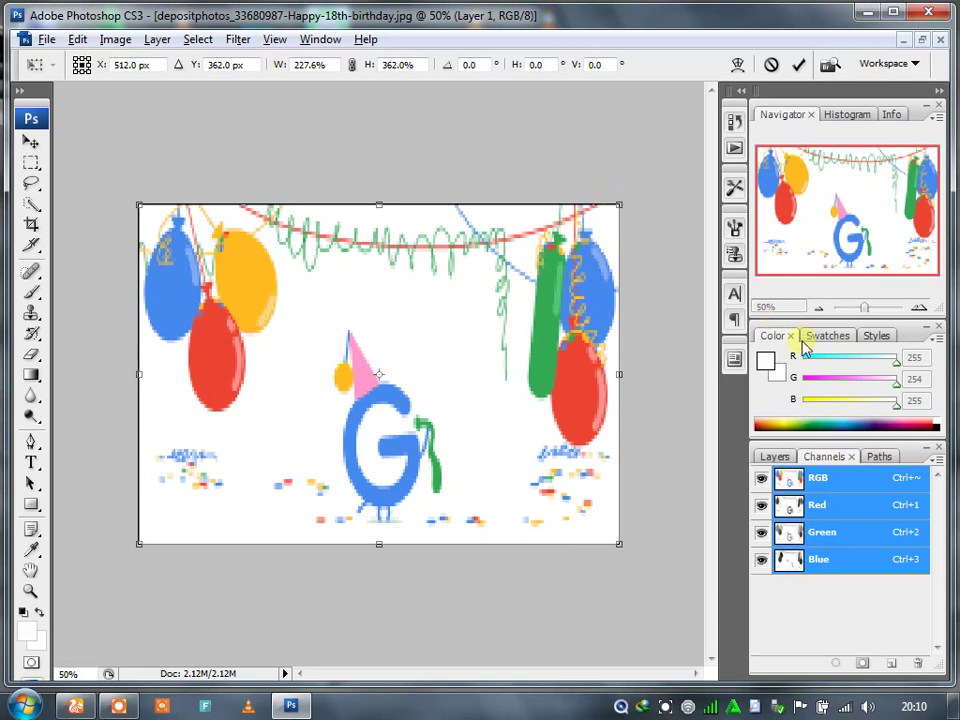
Set the doodle's Layer 1 to 85% opacity and commit its resize
{"action": "left_click", "coordinate": [772, 458]}
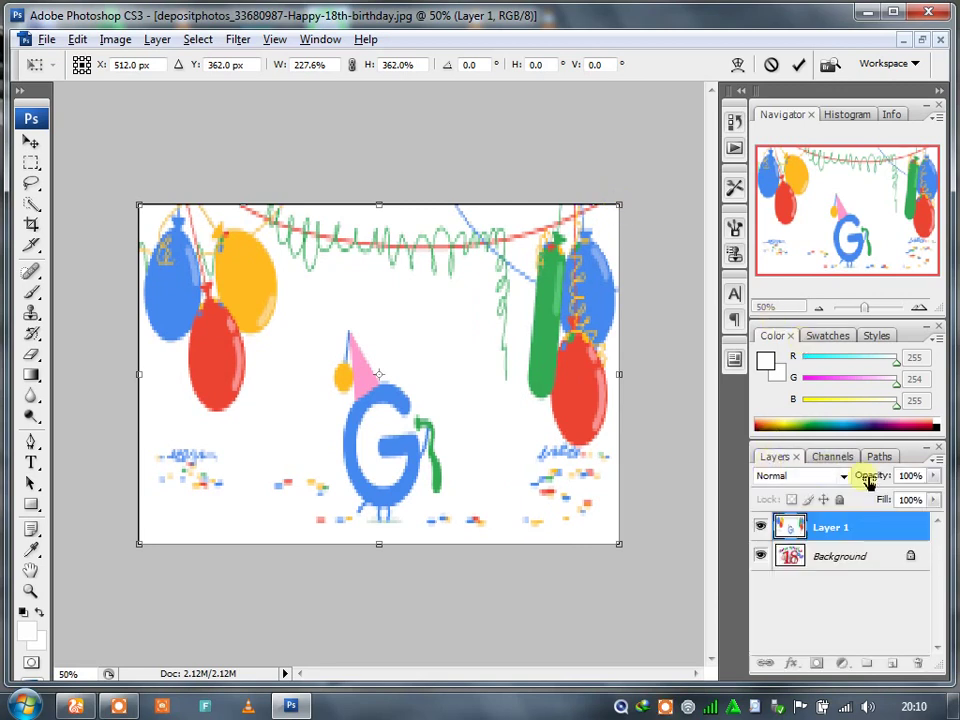
{"action": "left_click", "coordinate": [933, 476]}
{"action": "left_click_drag", "start_coordinate": [937, 497], "coordinate": [914, 497]}
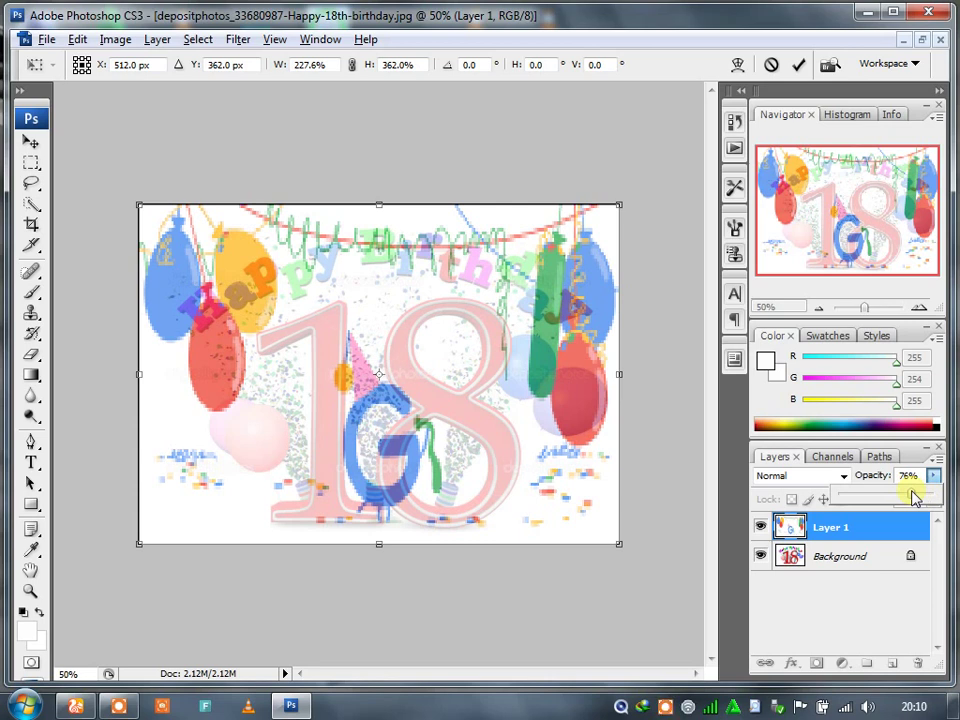
{"action": "left_click_drag", "start_coordinate": [914, 497], "coordinate": [926, 499]}
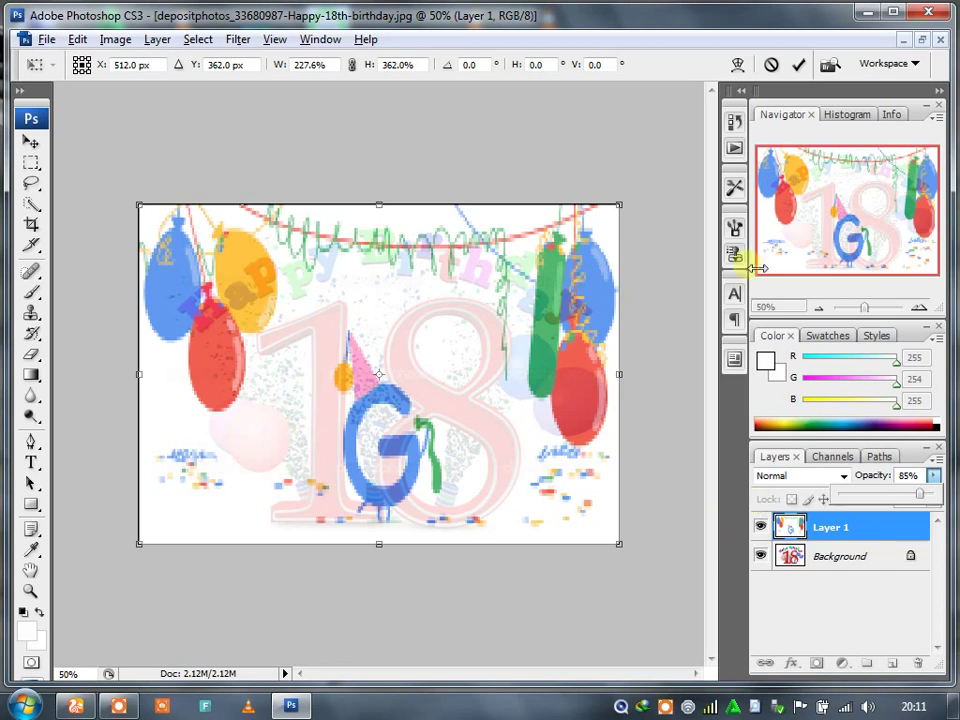
{"action": "left_click", "coordinate": [798, 66]}
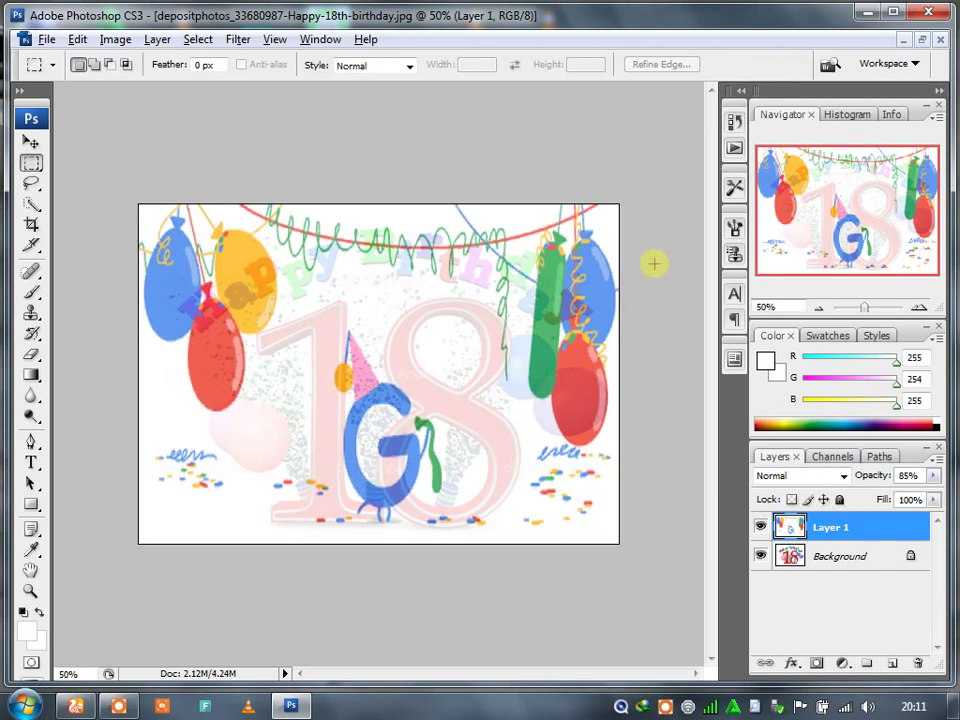
Paste the PAKISTAN PCB portrait into the birthday card as Layer 2
{"action": "left_click", "coordinate": [920, 40]}
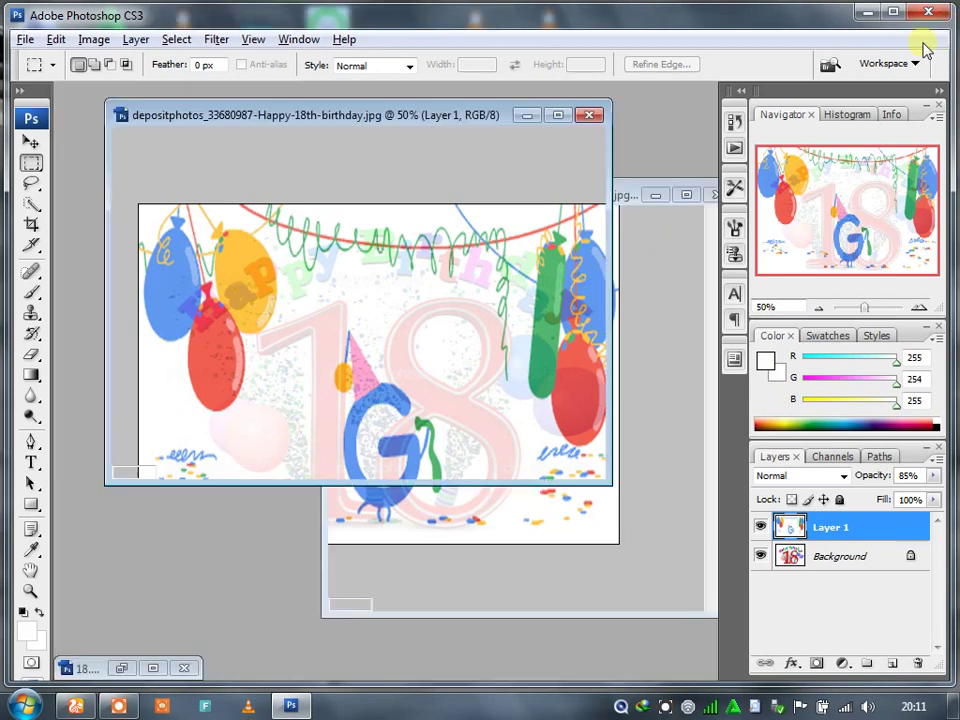
{"action": "left_click", "coordinate": [690, 196]}
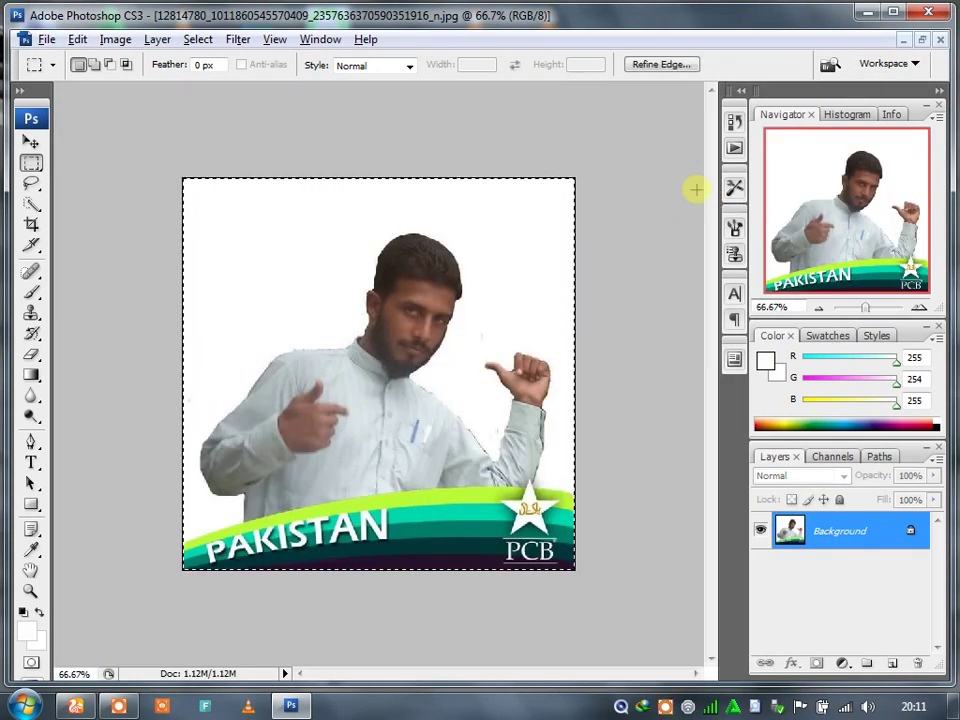
{"action": "left_click", "coordinate": [904, 38]}
{"action": "key", "text": "ctrl+v"}
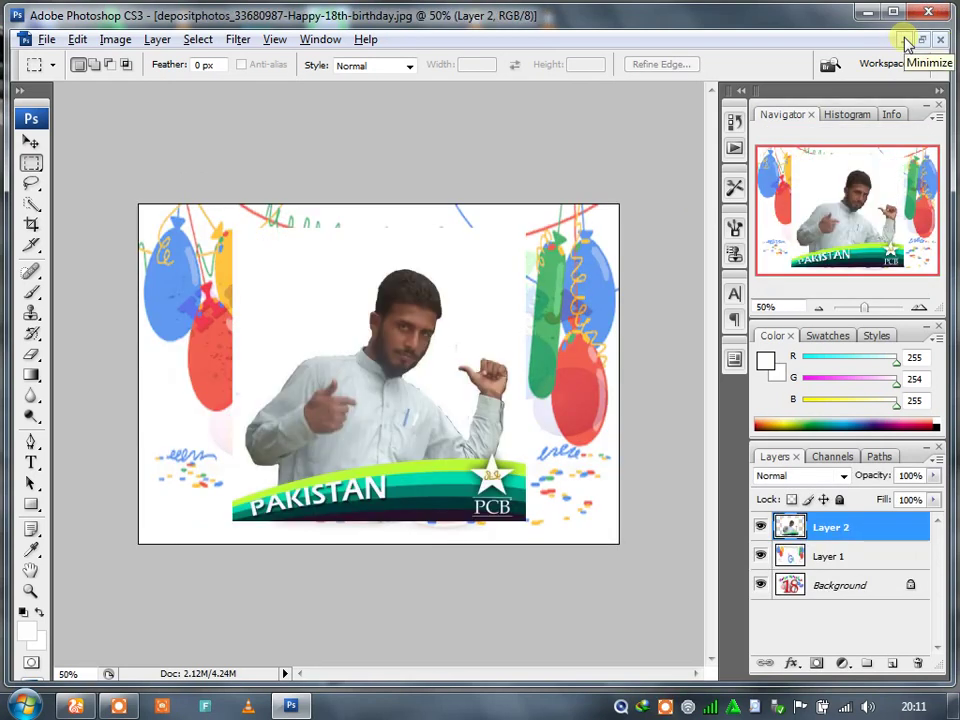
{"action": "left_click", "coordinate": [788, 90]}
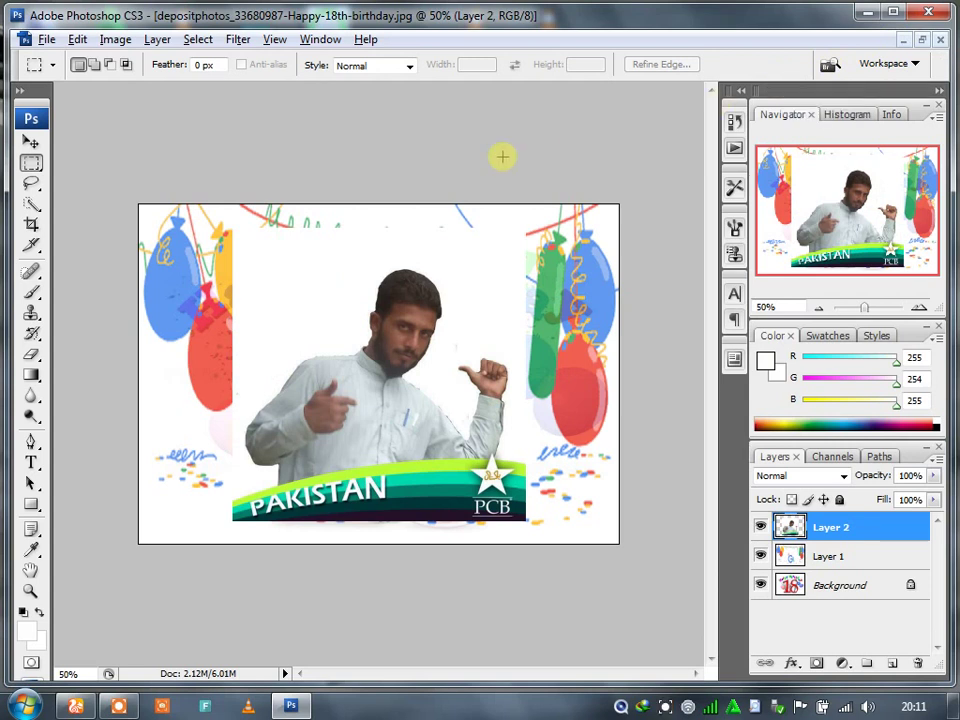
{"action": "left_click", "coordinate": [32, 141]}
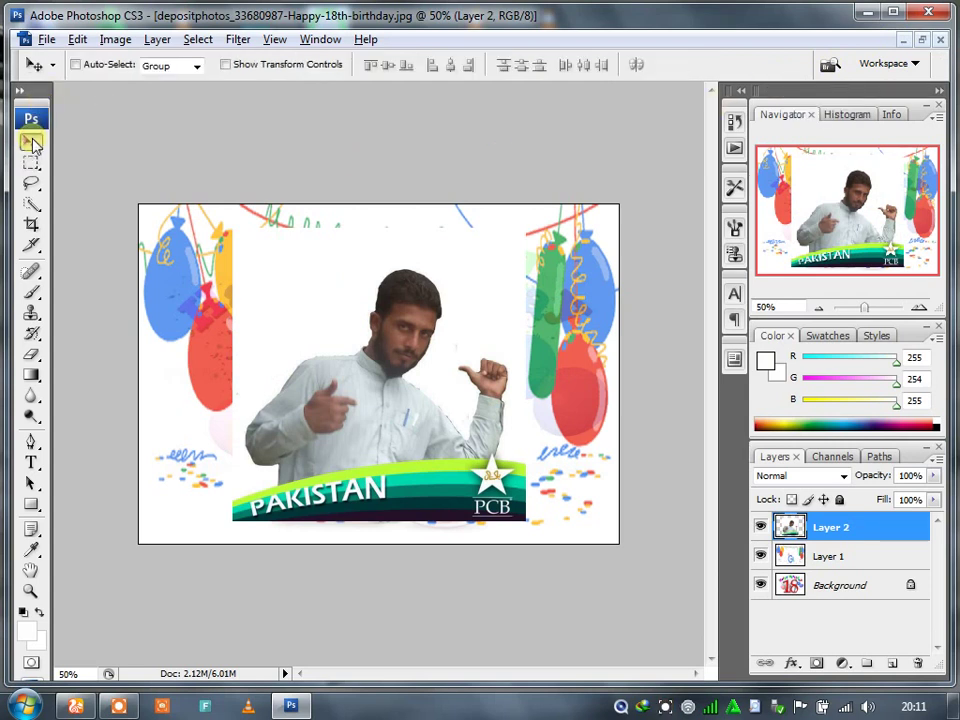
Lower the portrait layer to 53% opacity and move it down on the card
{"action": "mouse_move", "coordinate": [283, 300]}
{"action": "left_mouse_down"}
{"action": "mouse_move", "coordinate": [248, 300]}
{"action": "mouse_move", "coordinate": [278, 311]}
{"action": "left_mouse_up"}
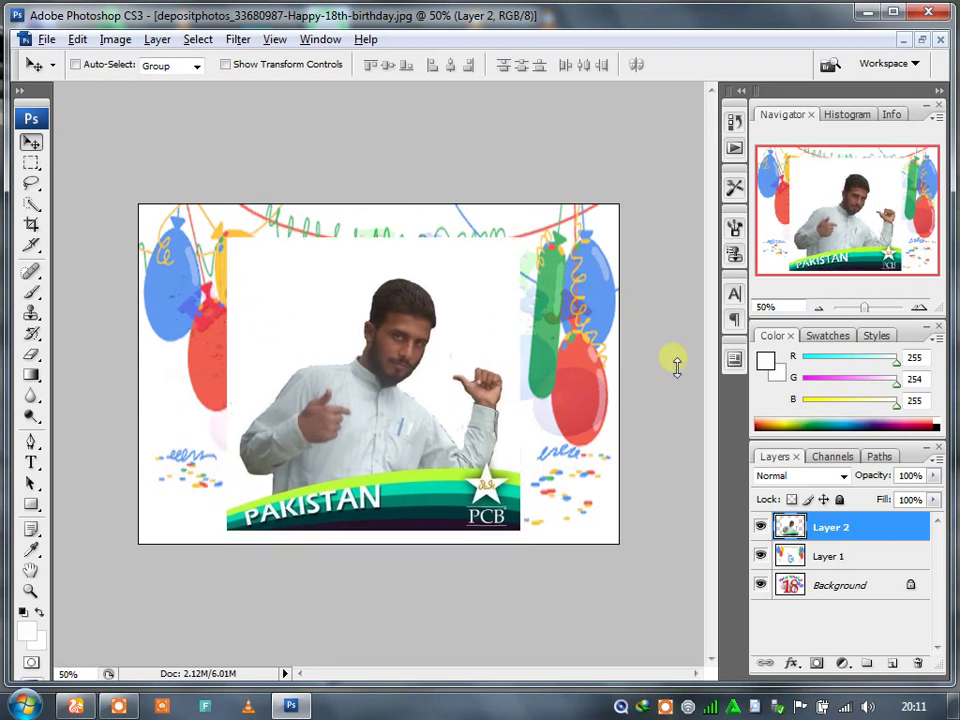
{"action": "mouse_move", "coordinate": [934, 476]}
{"action": "left_mouse_down"}
{"action": "mouse_move", "coordinate": [920, 500]}
{"action": "mouse_move", "coordinate": [895, 502]}
{"action": "left_mouse_up"}
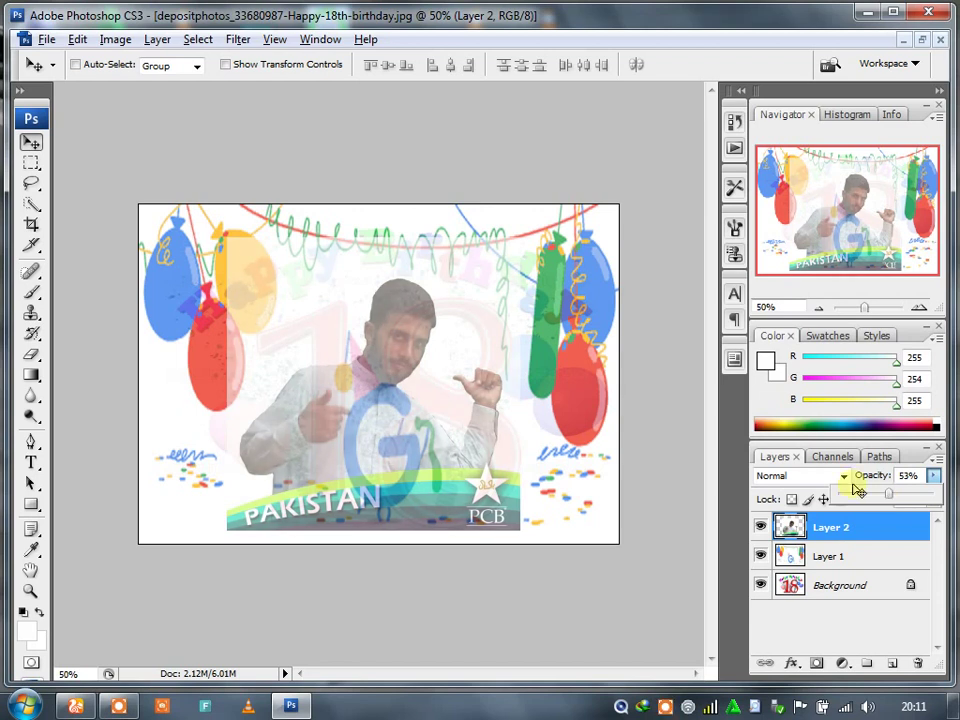
{"action": "left_click_drag", "start_coordinate": [413, 325], "coordinate": [413, 400]}
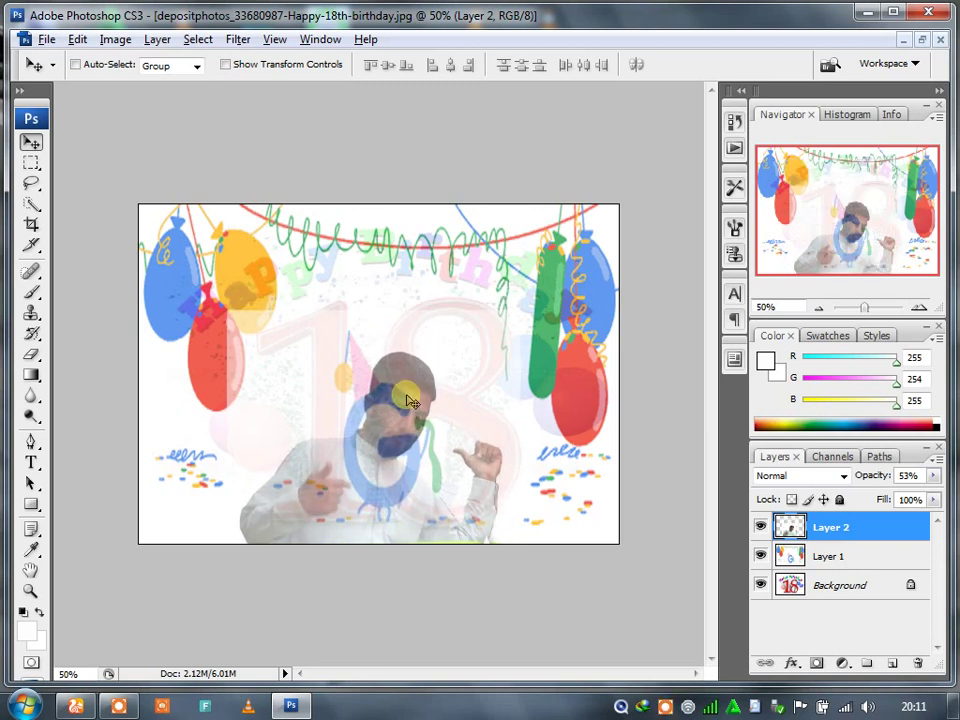
Erase the portrait background around the 18 and raise Layer 2 opacity to about 64%
{"action": "left_click", "coordinate": [31, 355]}
{"action": "mouse_move", "coordinate": [140, 262]}
{"action": "left_mouse_down"}
{"action": "mouse_move", "coordinate": [247, 308]}
{"action": "mouse_move", "coordinate": [430, 298]}
{"action": "left_mouse_up"}
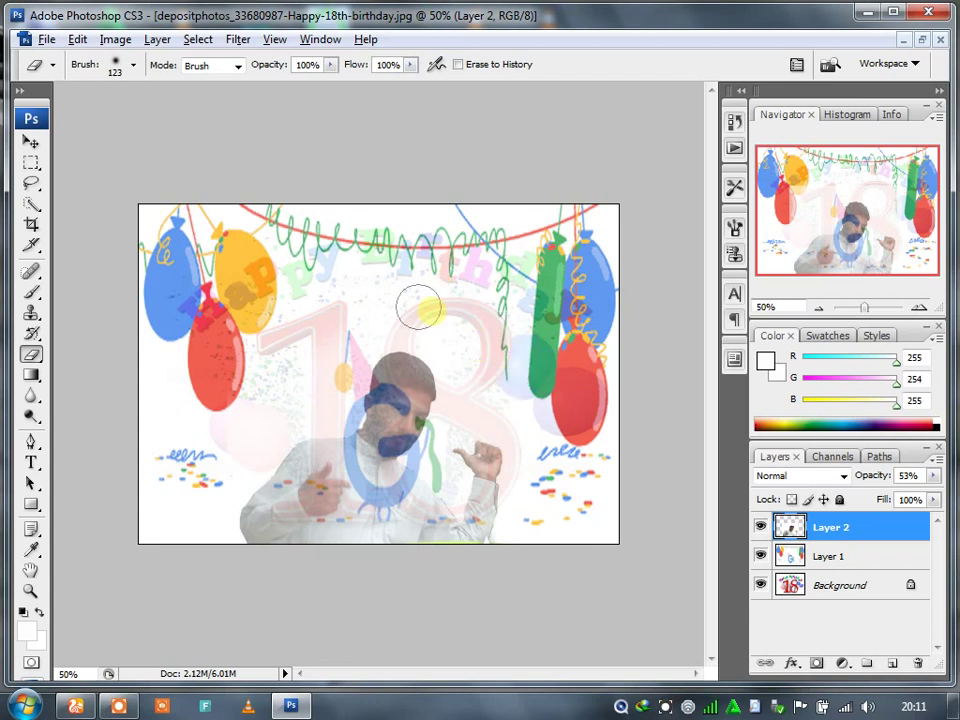
{"action": "left_click", "coordinate": [933, 475]}
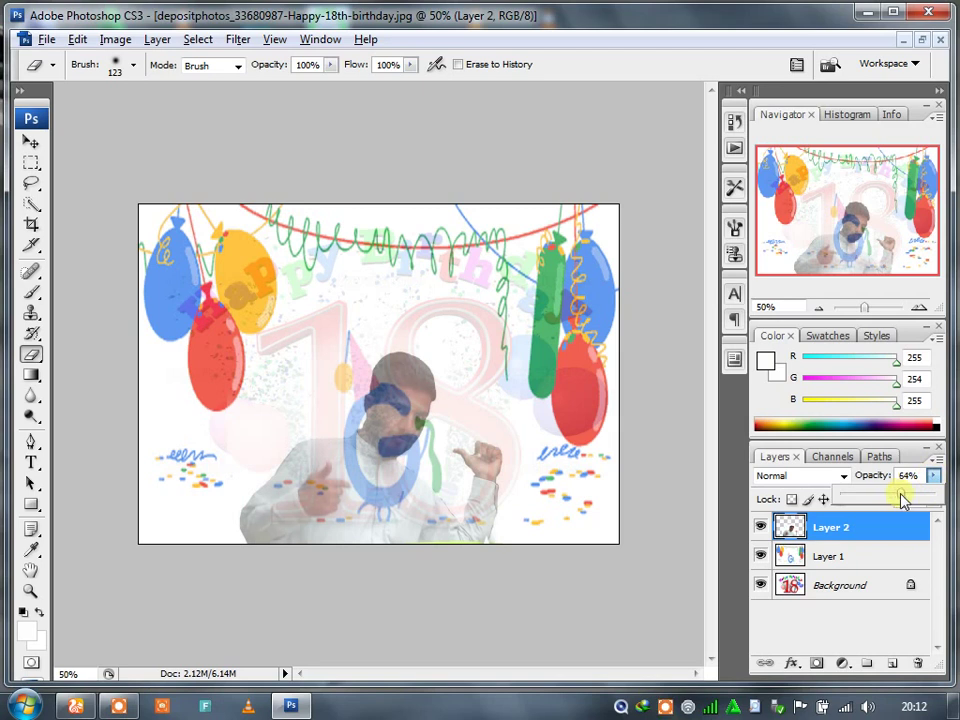
{"action": "left_click_drag", "start_coordinate": [903, 500], "coordinate": [907, 500]}
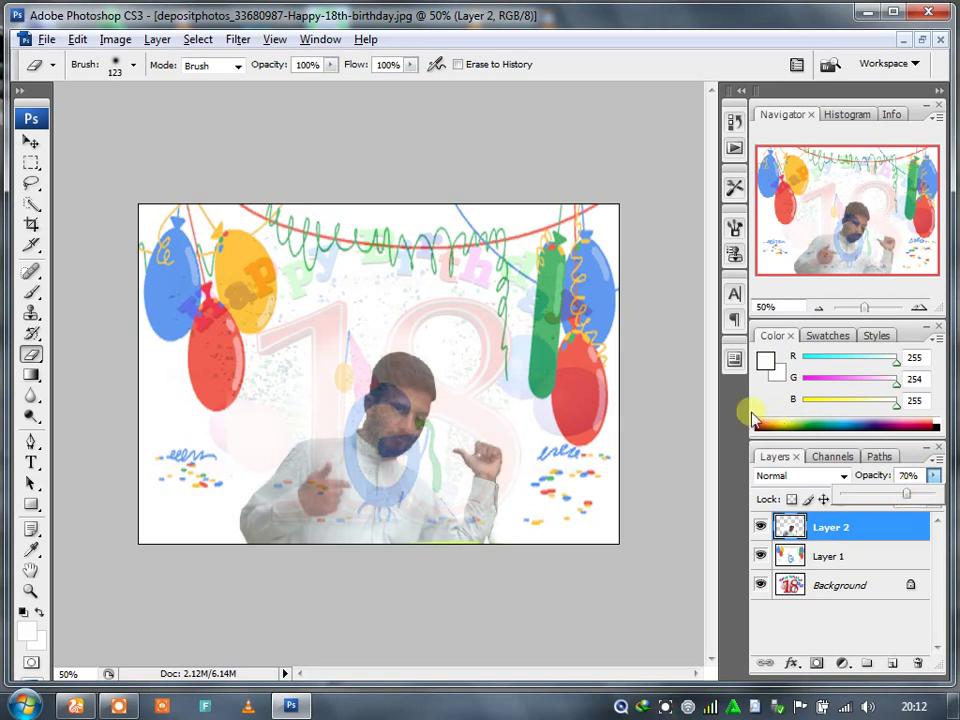
Select Layer 1 and raise its opacity to 87%
{"action": "left_click", "coordinate": [877, 556]}
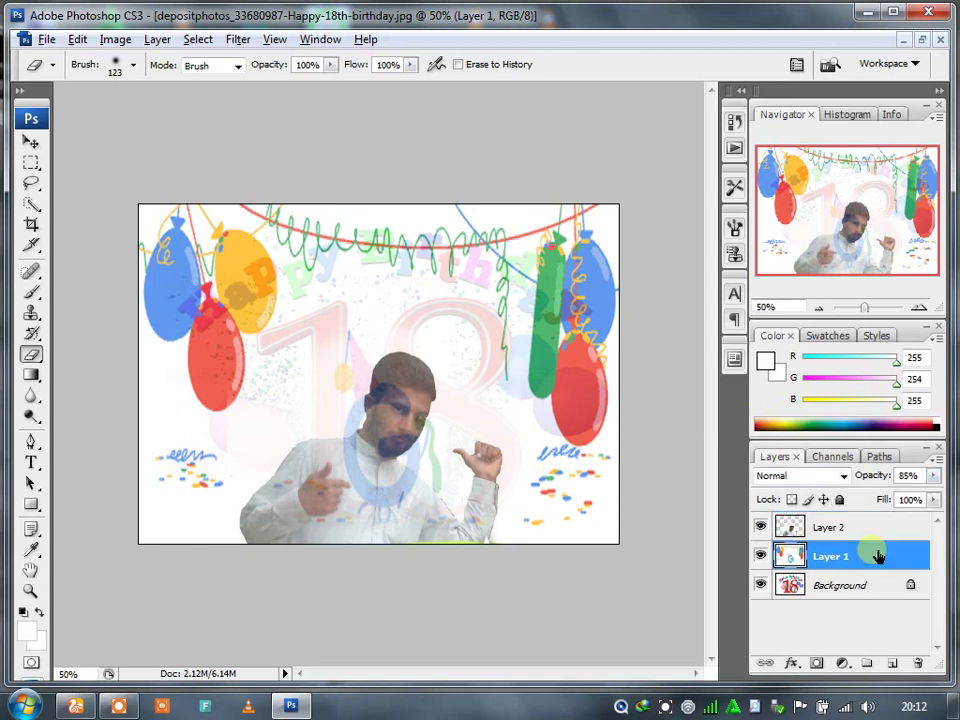
{"action": "left_click", "coordinate": [933, 476]}
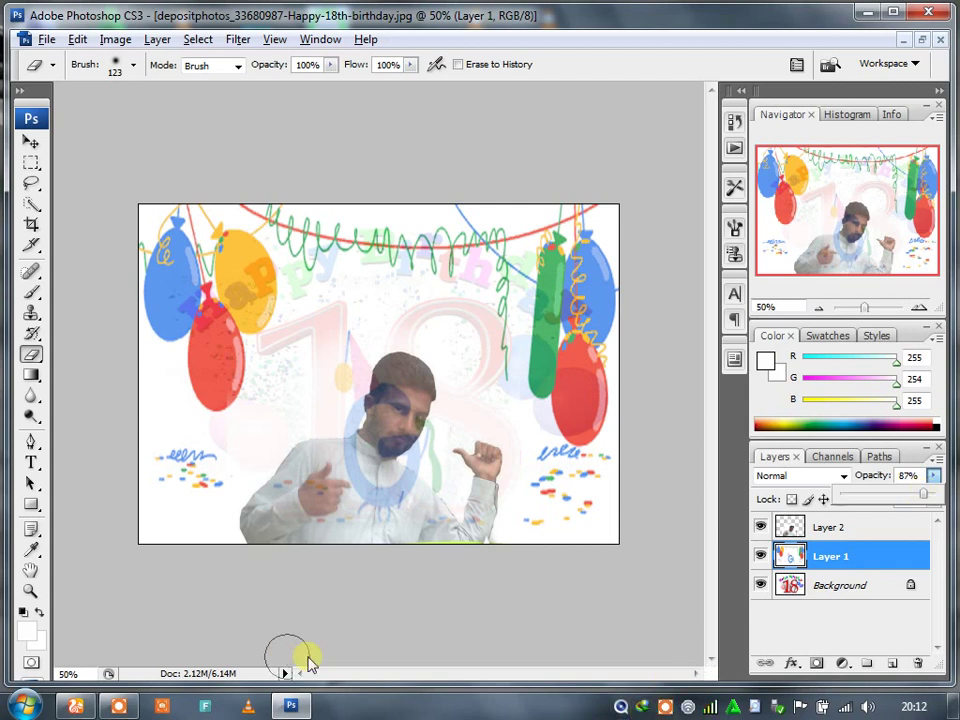
{"action": "left_click", "coordinate": [130, 706]}
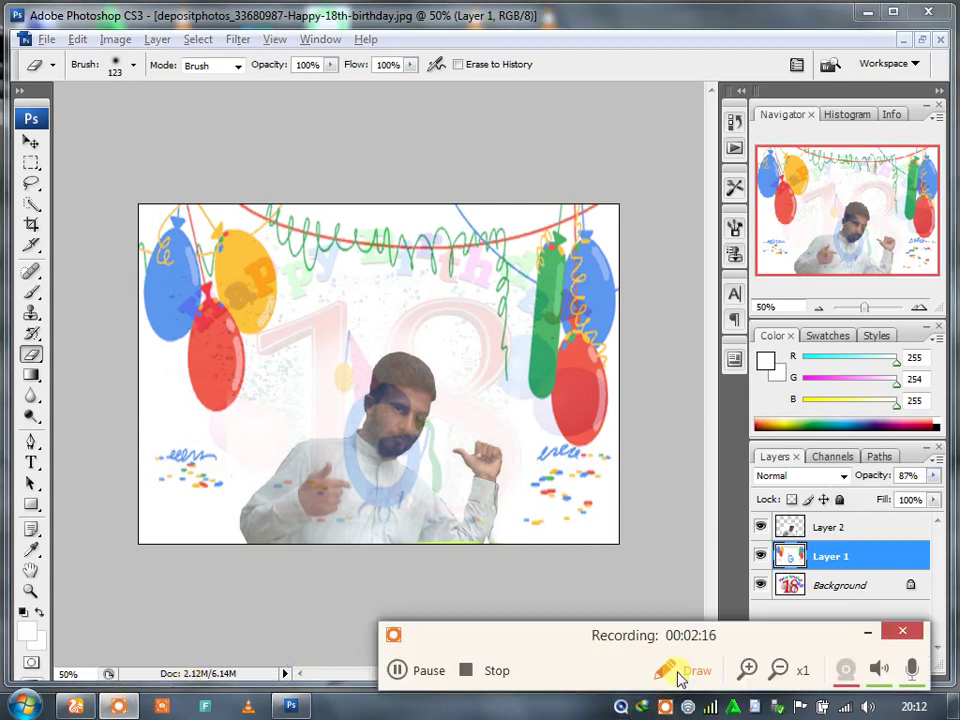
Open googlelogo_color_284x96dp.png from disk
{"action": "left_click", "coordinate": [413, 678]}
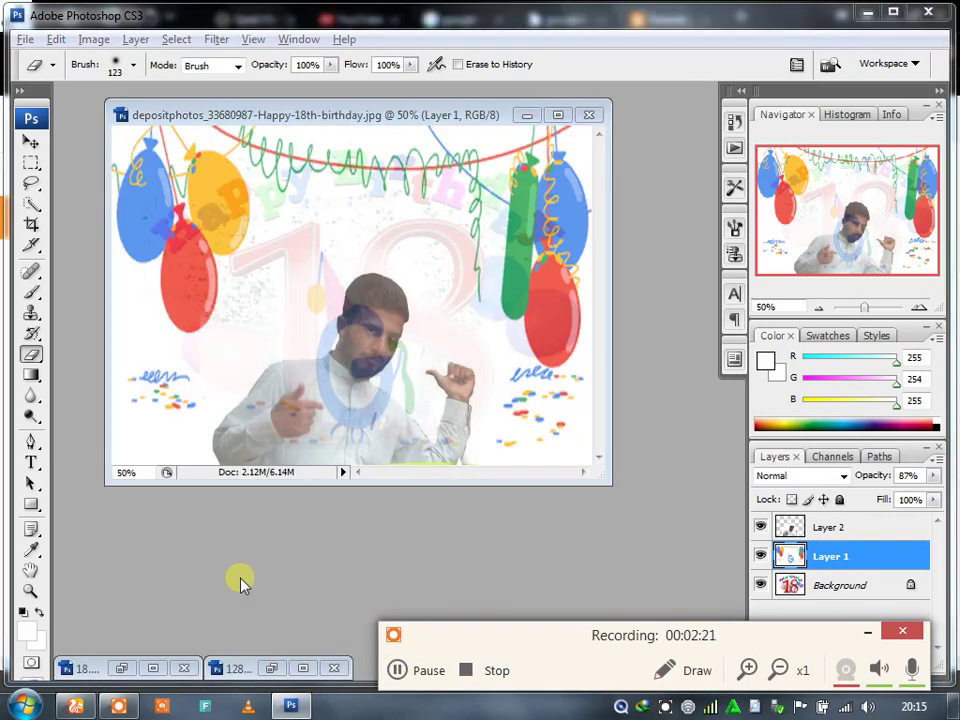
{"action": "key", "text": "ctrl+o"}
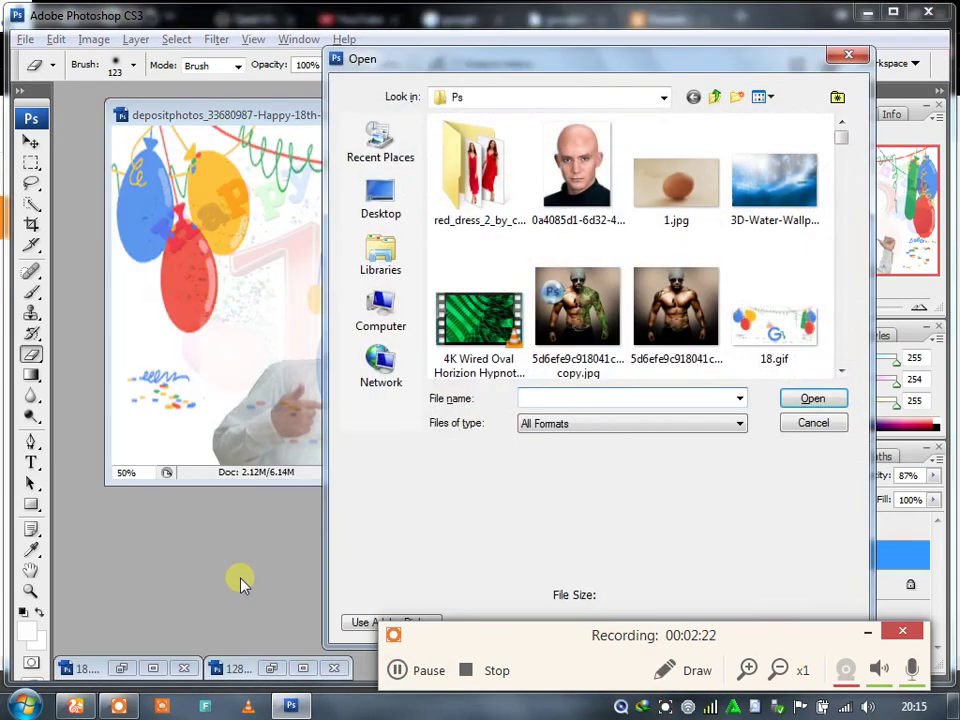
{"action": "type", "text": "g"}
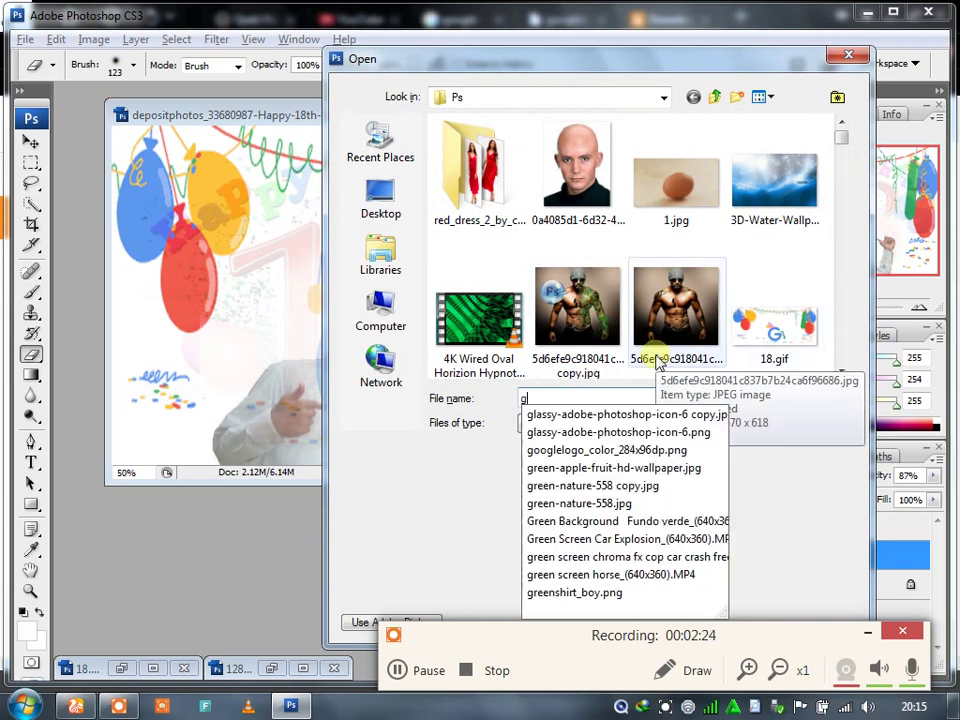
{"action": "type", "text": "oogl"}
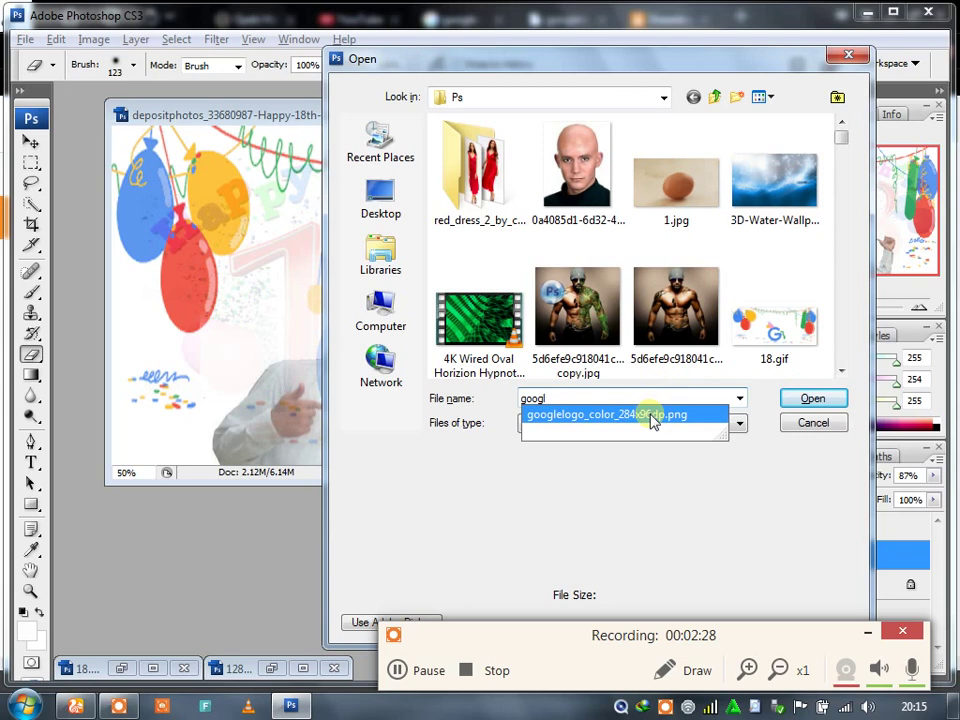
{"action": "left_click", "coordinate": [651, 416]}
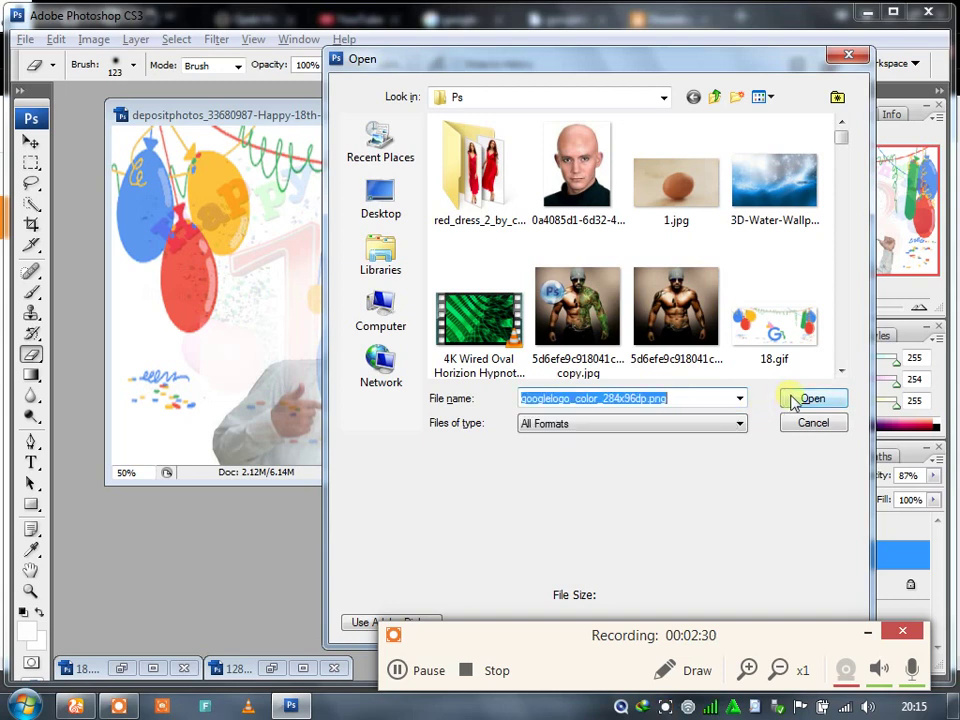
{"action": "left_click", "coordinate": [795, 400]}
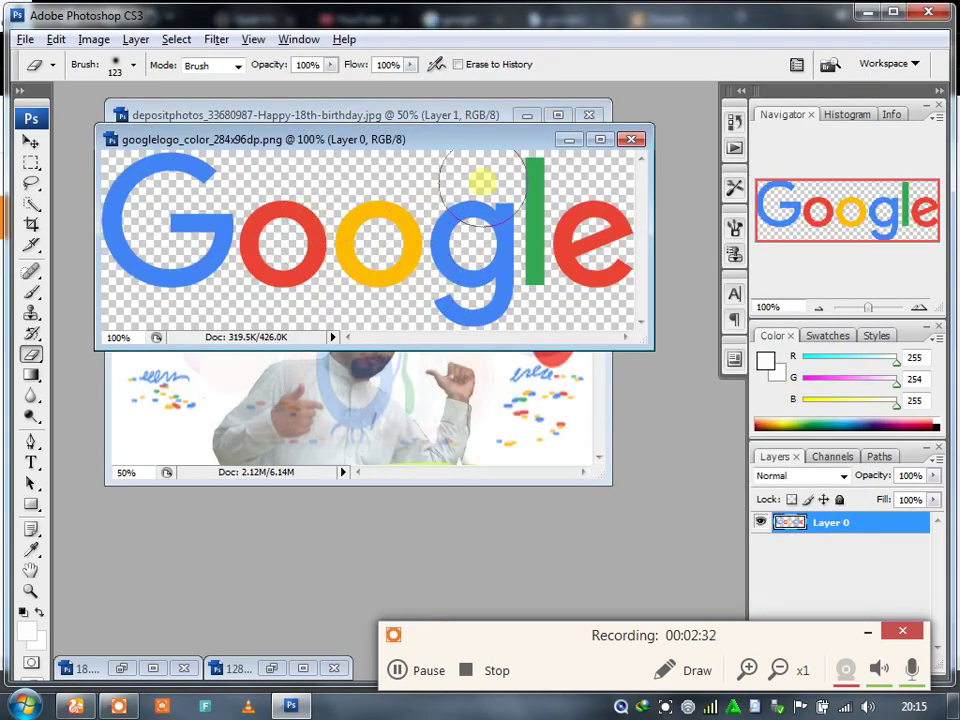
Select the whole Google logo and go back to the birthday card
{"action": "left_click", "coordinate": [600, 140]}
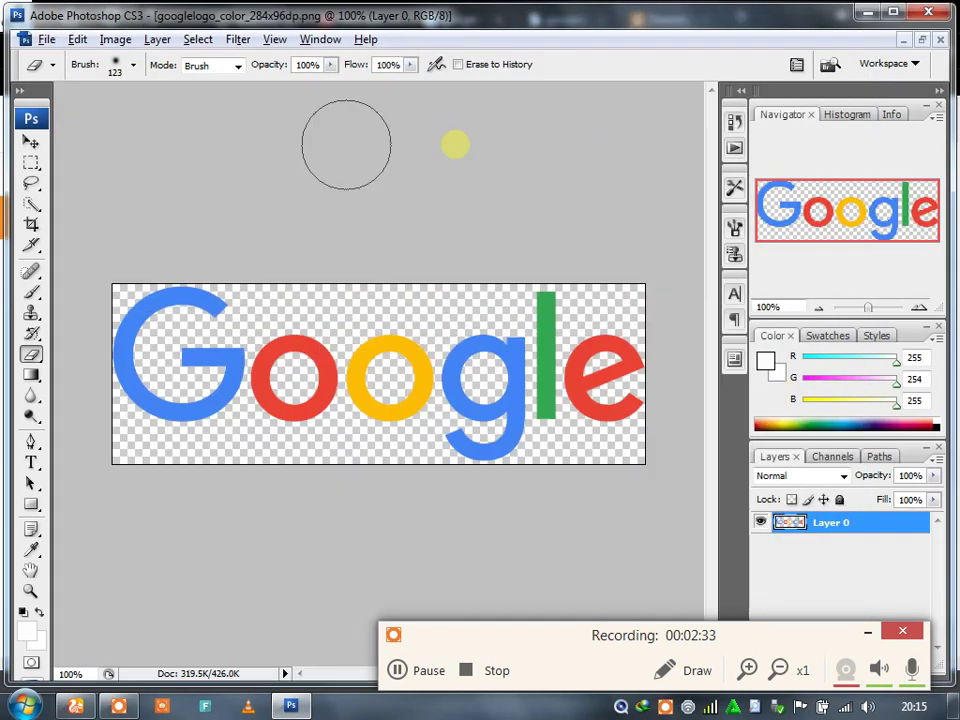
{"action": "left_click", "coordinate": [31, 163]}
{"action": "mouse_move", "coordinate": [81, 225]}
{"action": "left_mouse_down"}
{"action": "mouse_move", "coordinate": [501, 516]}
{"action": "mouse_move", "coordinate": [700, 550]}
{"action": "left_mouse_up"}
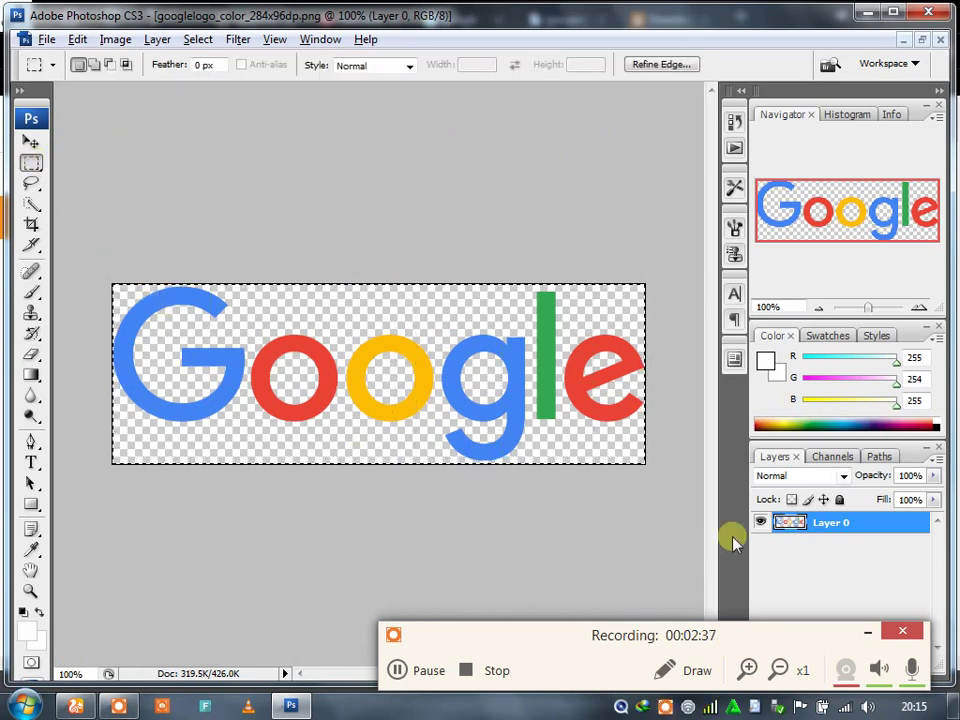
{"action": "left_click", "coordinate": [905, 39]}
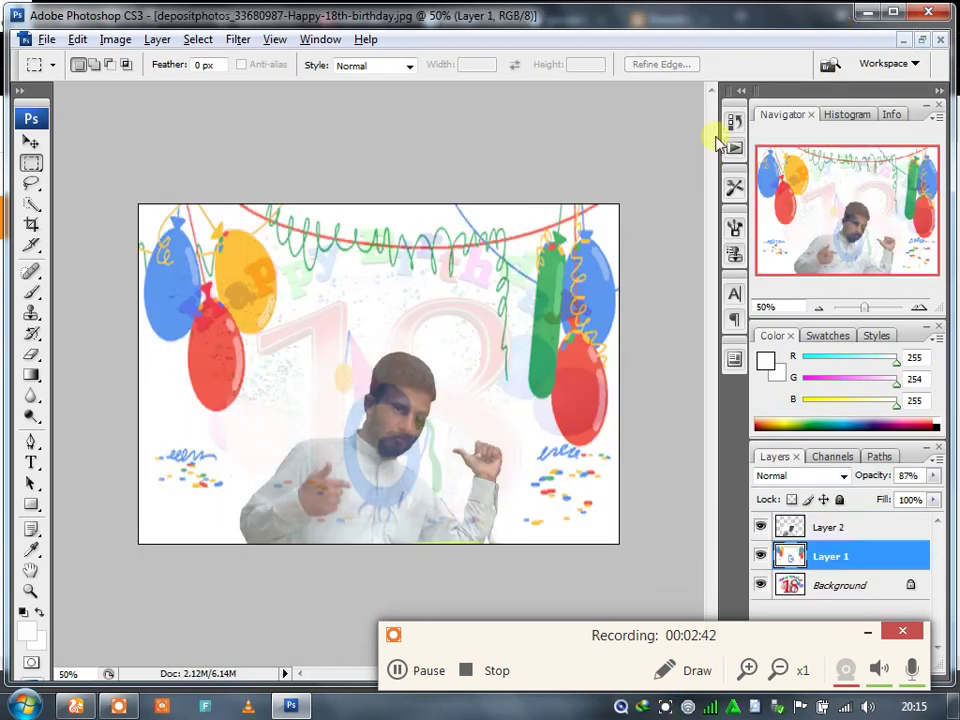
Paste the Google logo as Layer 3 and move it across the card's top
{"action": "key", "text": "ctrl+v"}
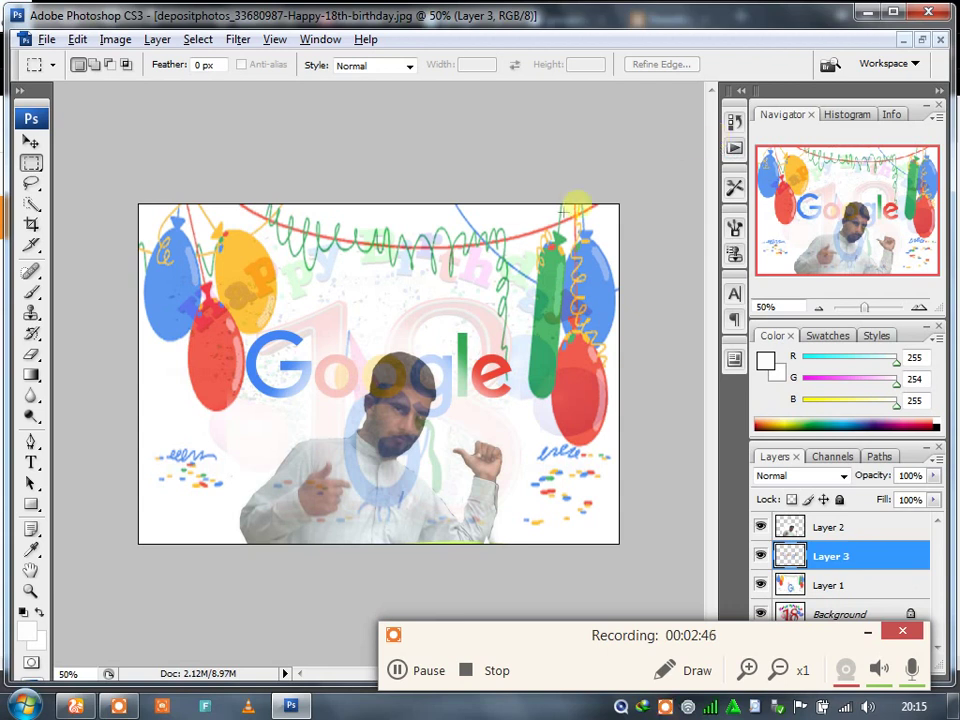
{"action": "left_click", "coordinate": [31, 142]}
{"action": "left_click_drag", "start_coordinate": [343, 381], "coordinate": [365, 287]}
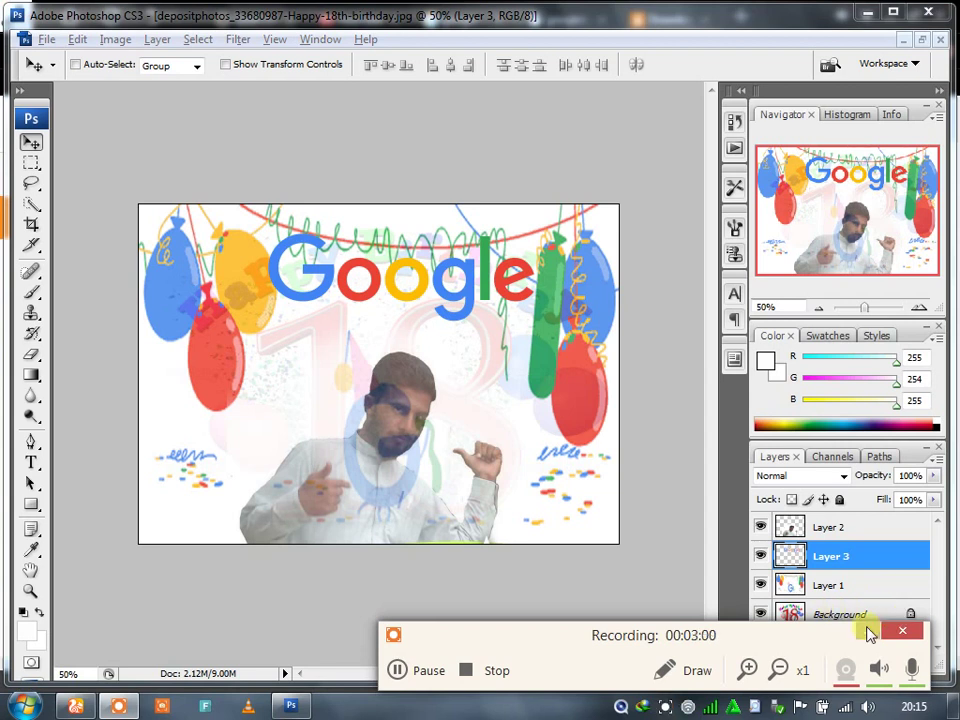
{"action": "left_click", "coordinate": [868, 632]}
{"action": "left_click", "coordinate": [849, 615]}
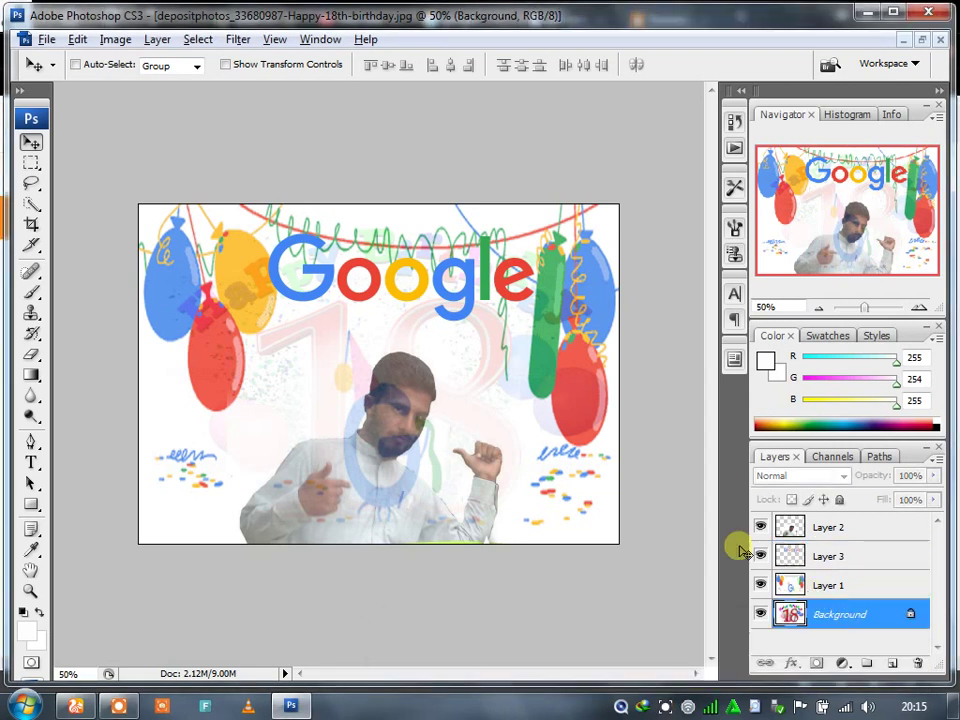
Select Layer 1 and lower its opacity to 74%
{"action": "left_click", "coordinate": [840, 458]}
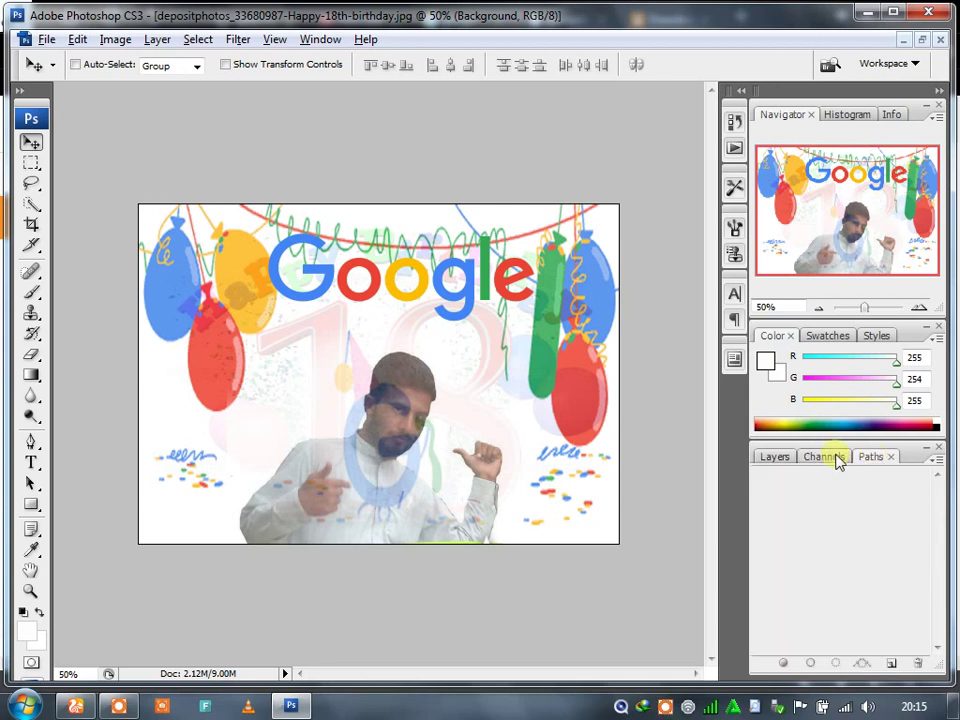
{"action": "left_click", "coordinate": [789, 459]}
{"action": "left_click", "coordinate": [859, 585]}
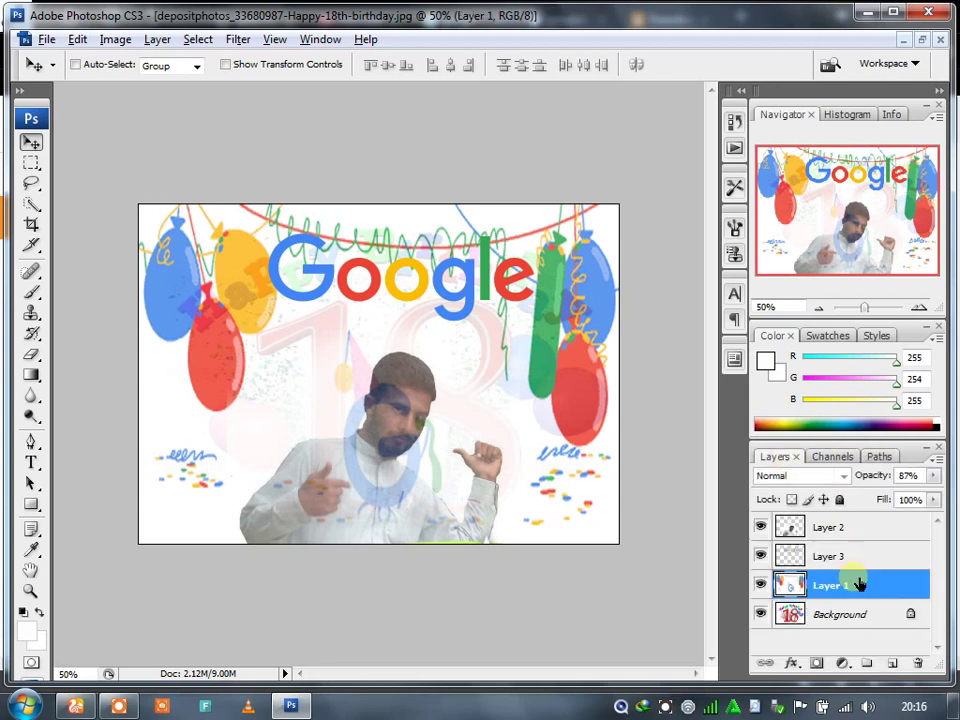
{"action": "left_click", "coordinate": [934, 476]}
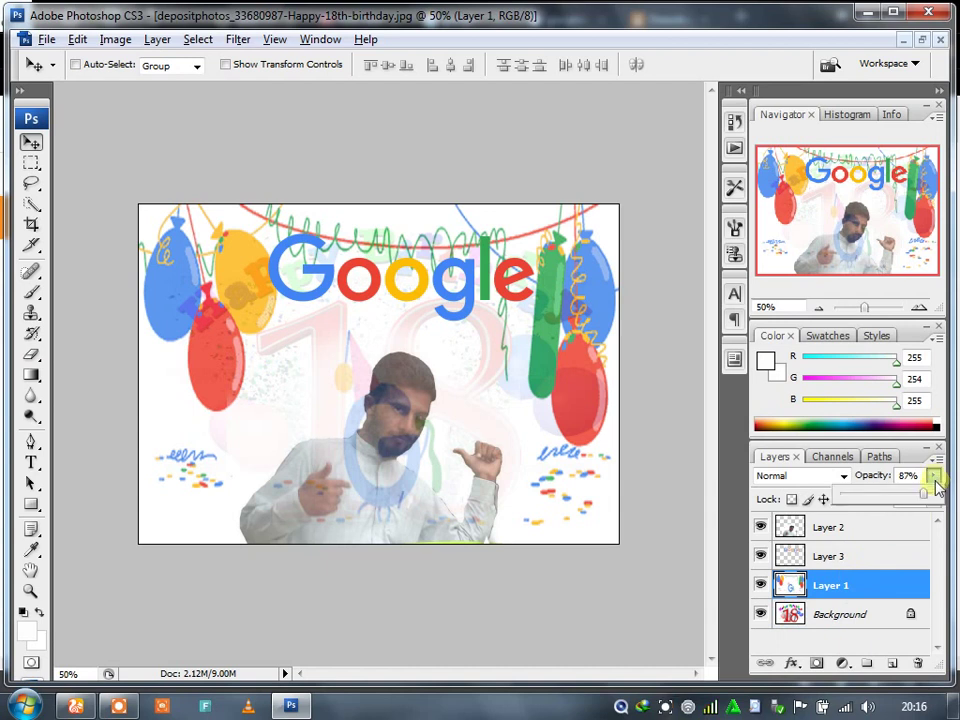